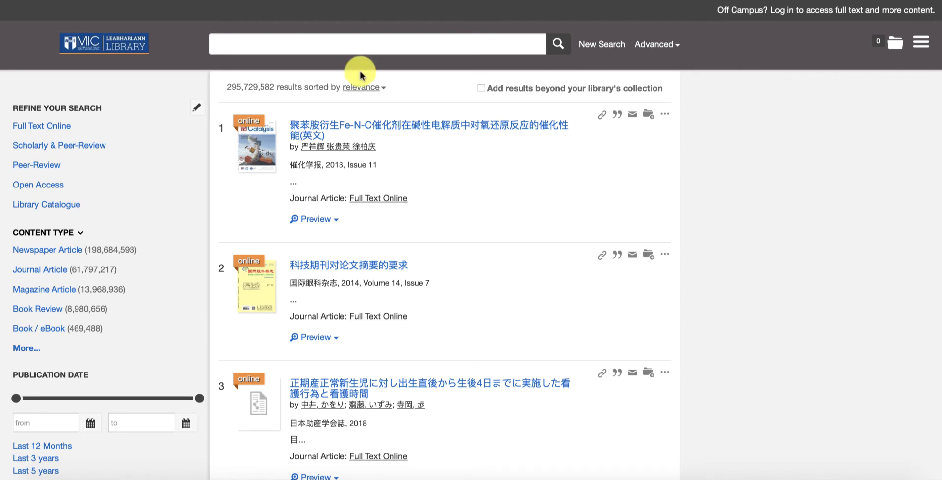
Step: Search the library for second language acquisition and highlight the 439,607 result count
click(343, 45)
text(sec)
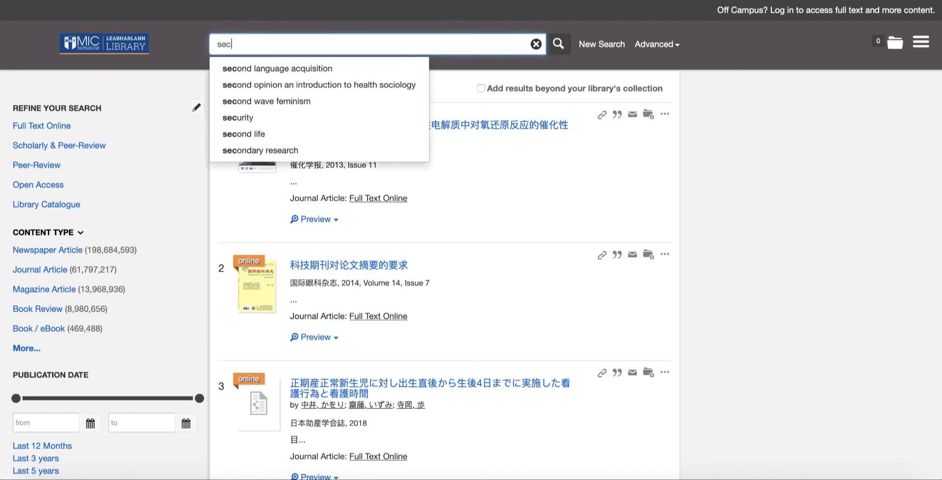
text(ond language acquisition)
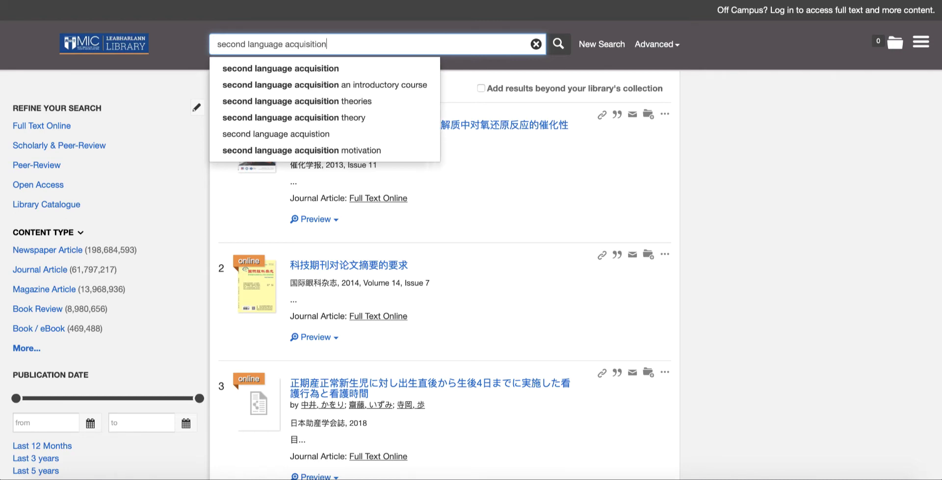
key(Return)
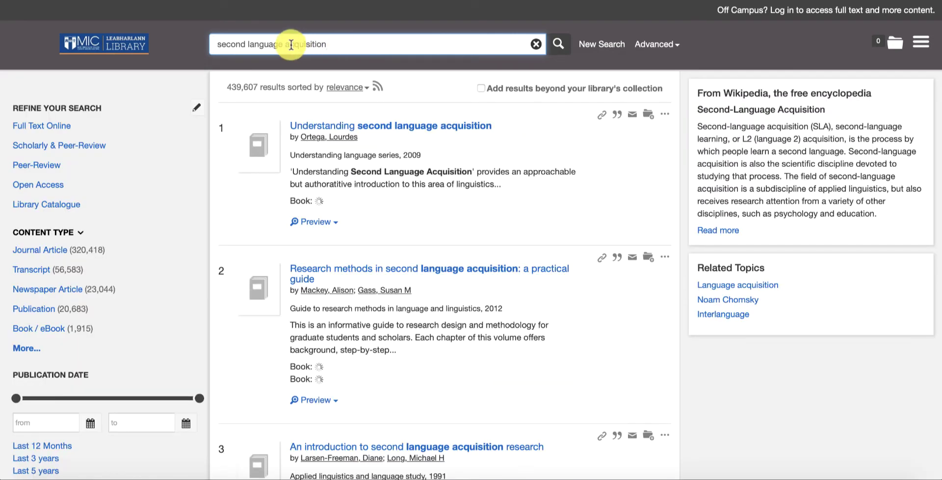
drag(229, 85, 258, 87)
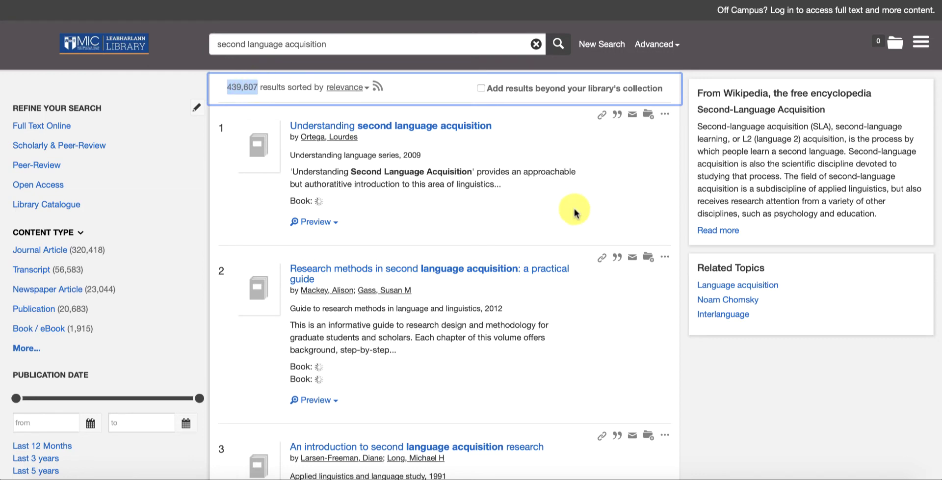
click(703, 394)
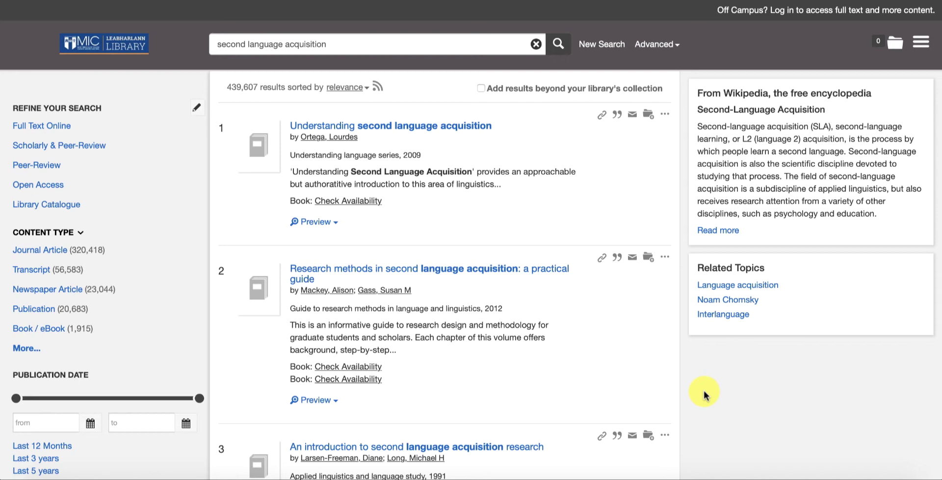
Step: Put quotation marks around second language acquisition, rerun the search, and highlight the 31,857 count
click(216, 44)
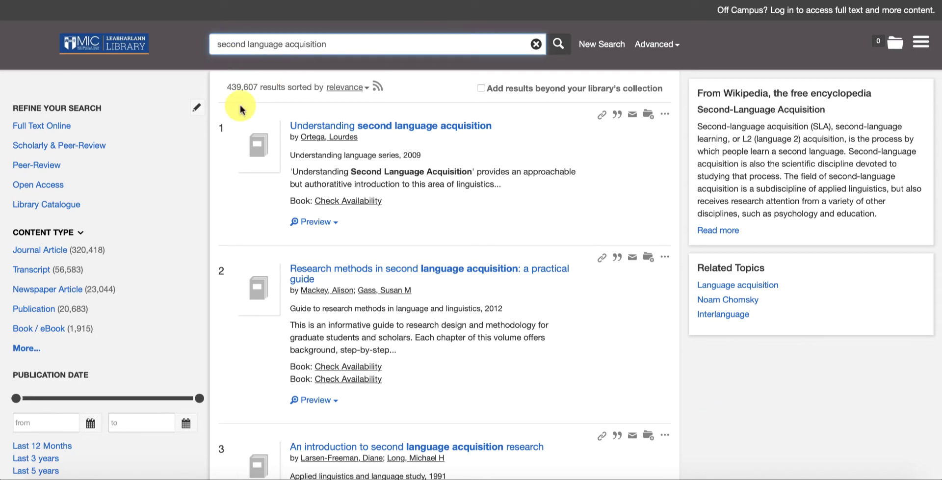
text(")
click(344, 44)
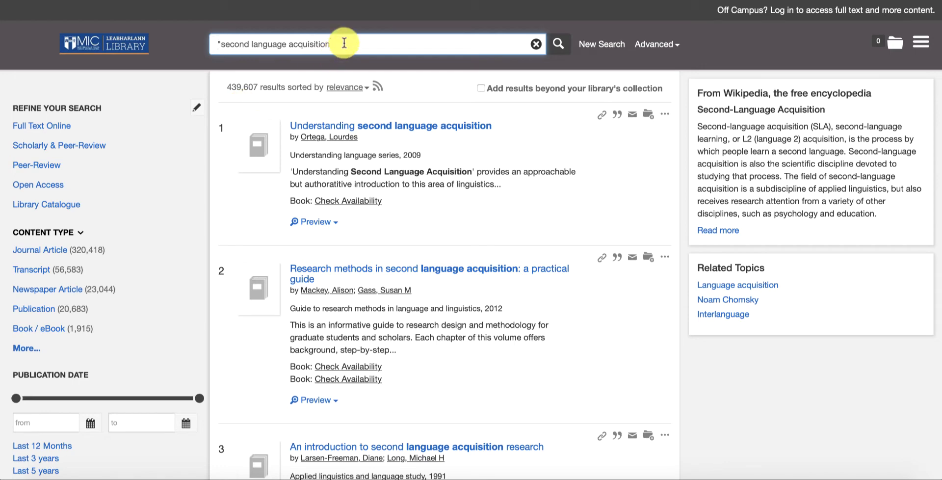
text(")
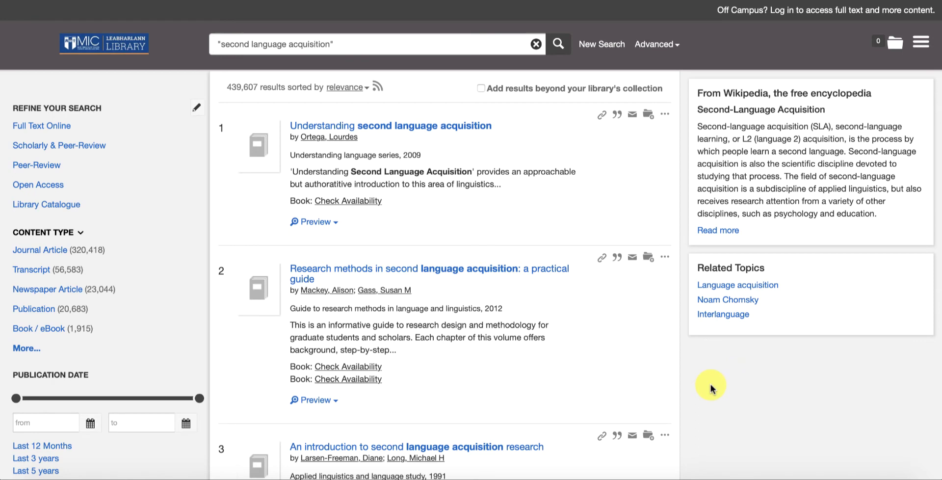
click(560, 45)
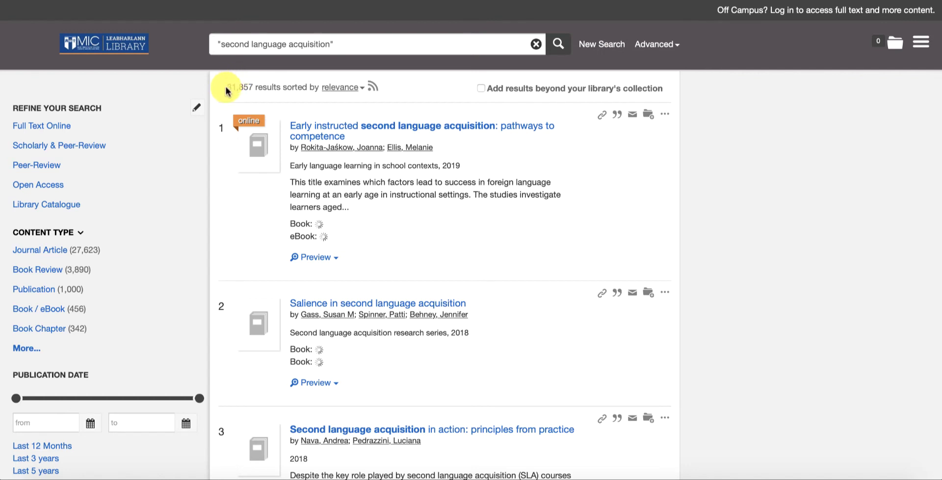
drag(227, 88, 254, 87)
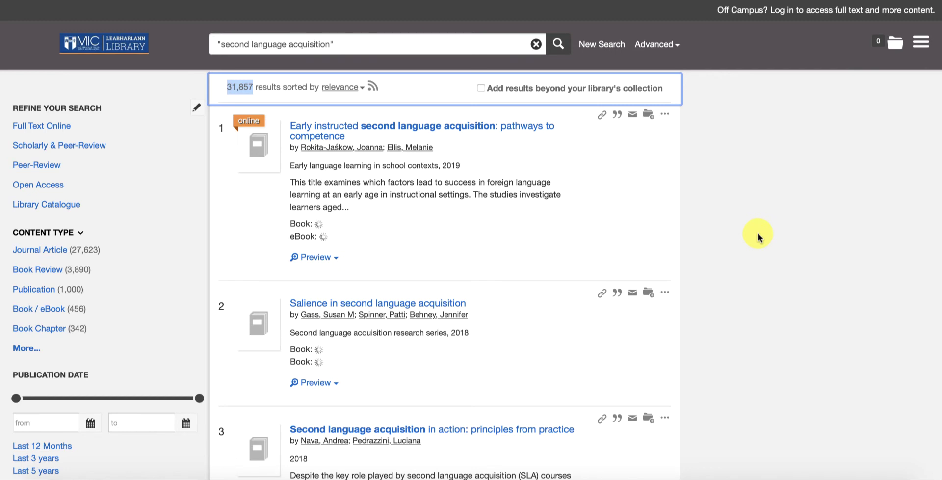
Step: Filter to journal articles published 01/01/2018 to 31/12/2020, leaving 3,394 results
click(733, 242)
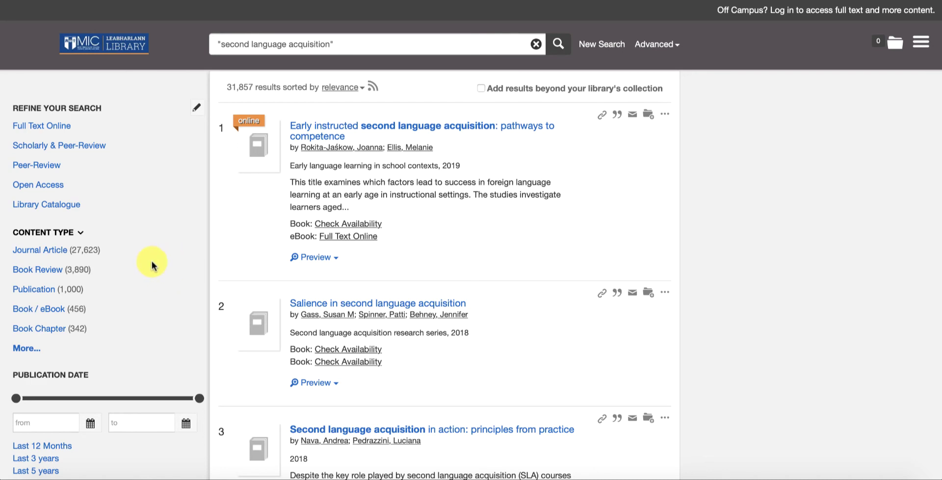
click(53, 251)
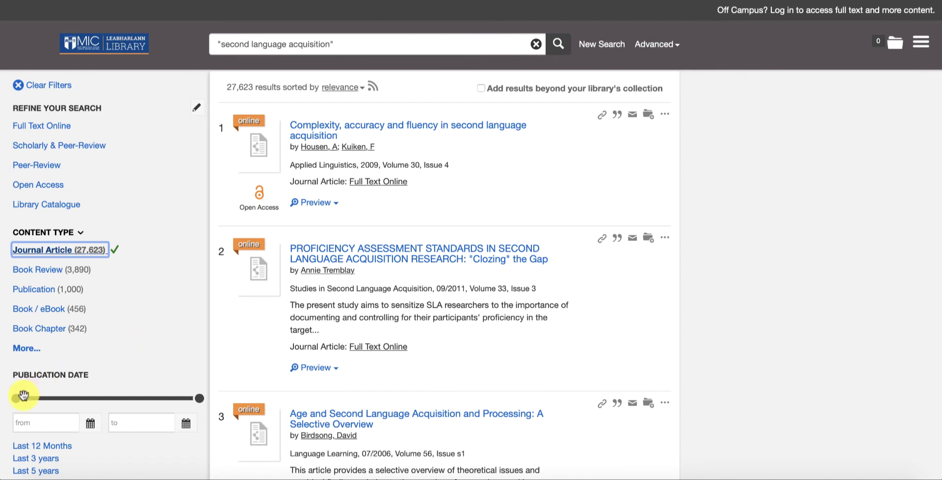
drag(16, 398, 197, 398)
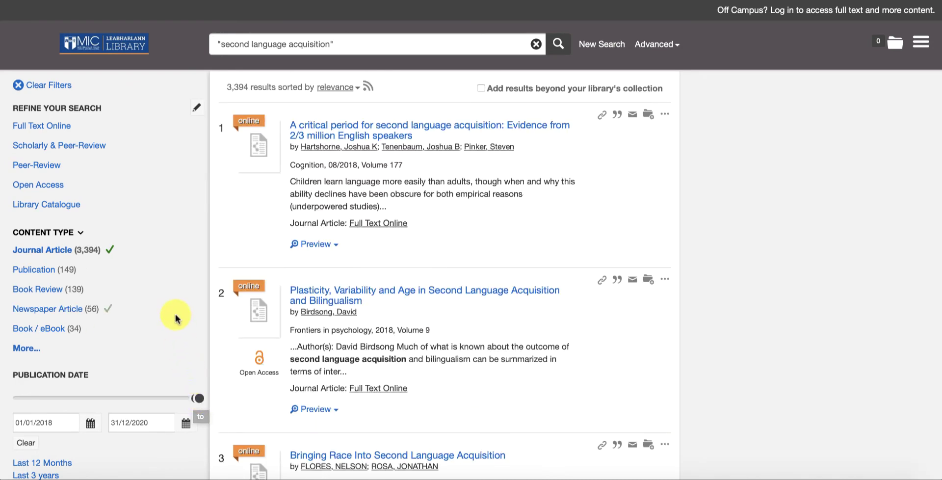
scroll(175, 316, down, 7)
scroll(177, 319, up, 1)
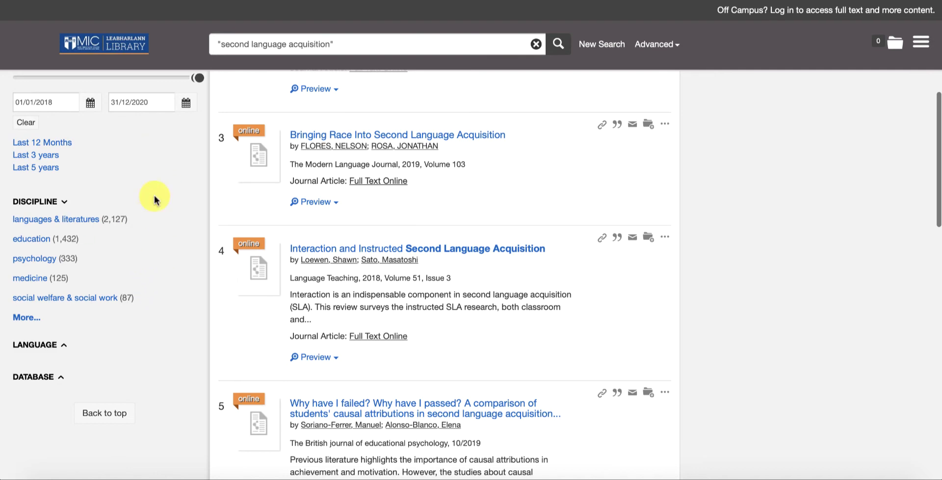
Step: Apply the languages & literatures discipline filter, cutting results from 3,394 to 2,127
click(28, 318)
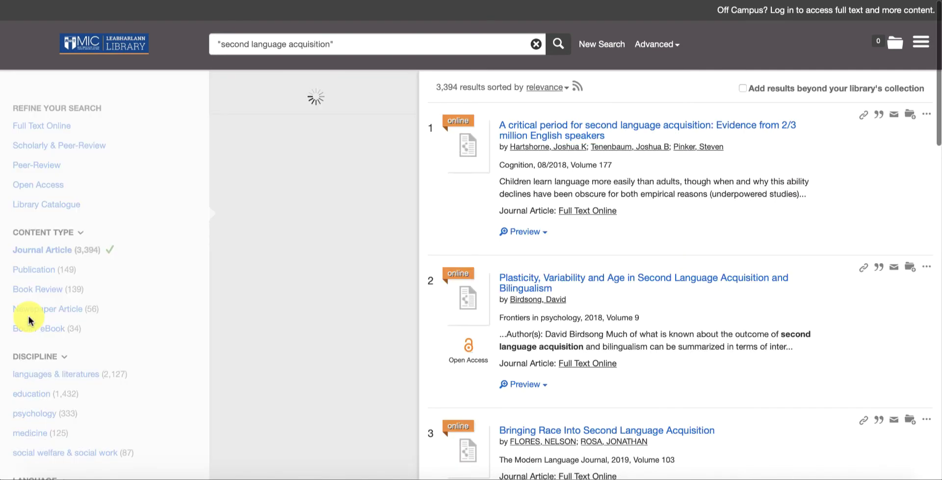
scroll(293, 265, down, 3)
scroll(294, 261, up, 6)
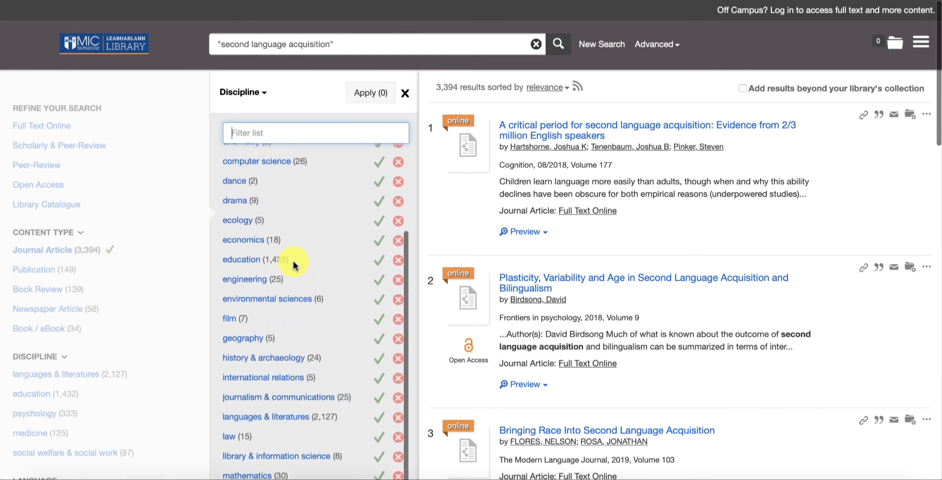
click(404, 93)
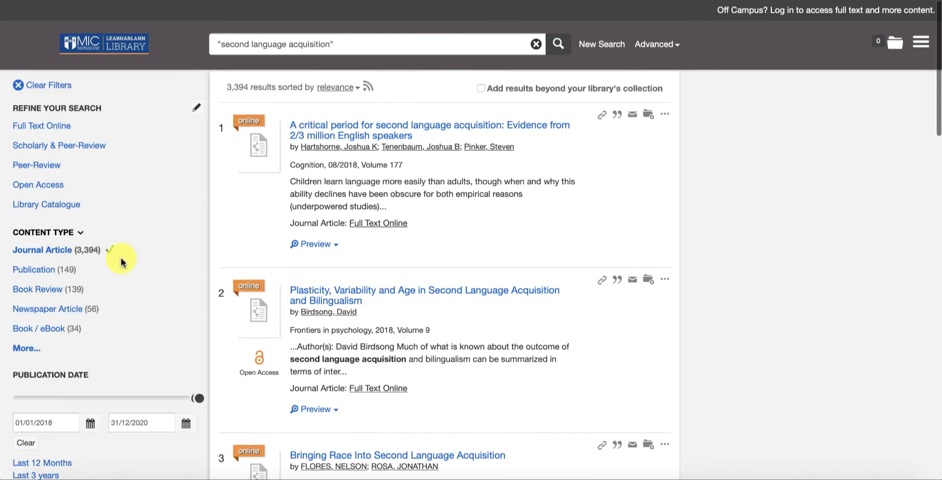
scroll(96, 320, down, 7)
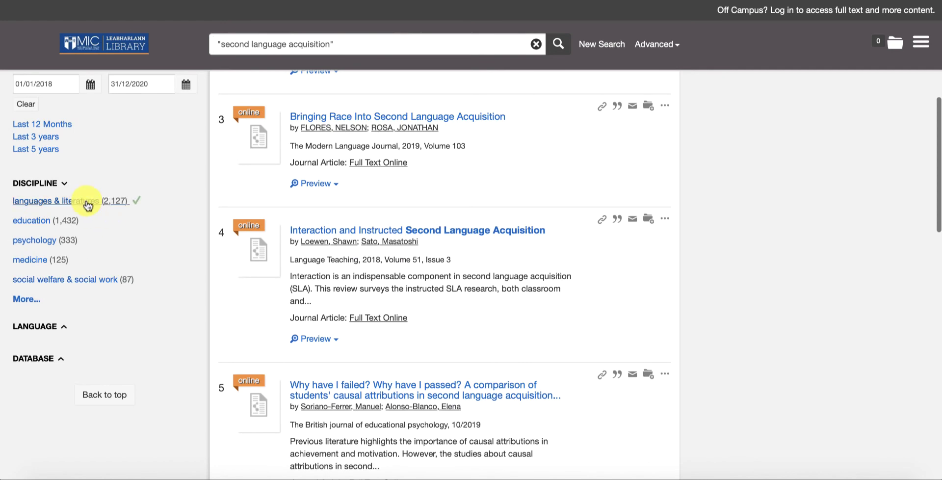
click(91, 200)
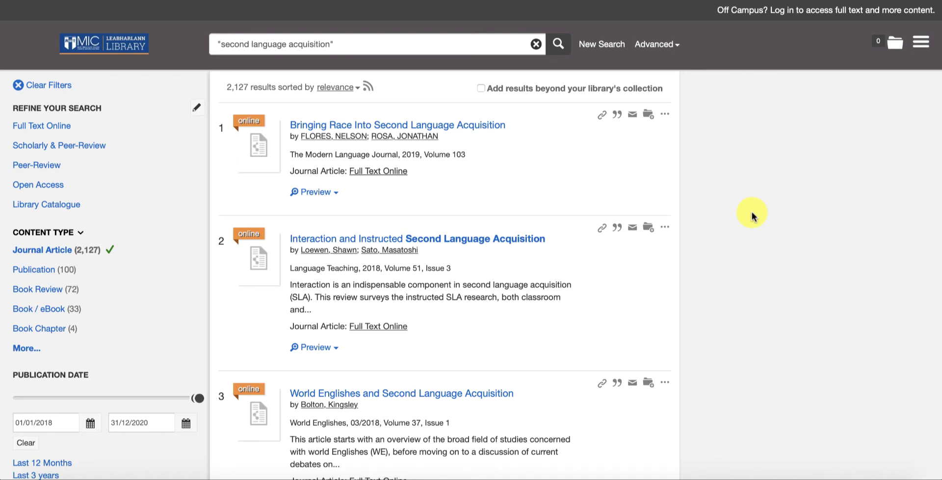
Step: In advanced search, set the field for the "second language acquisition" row to Title
click(653, 45)
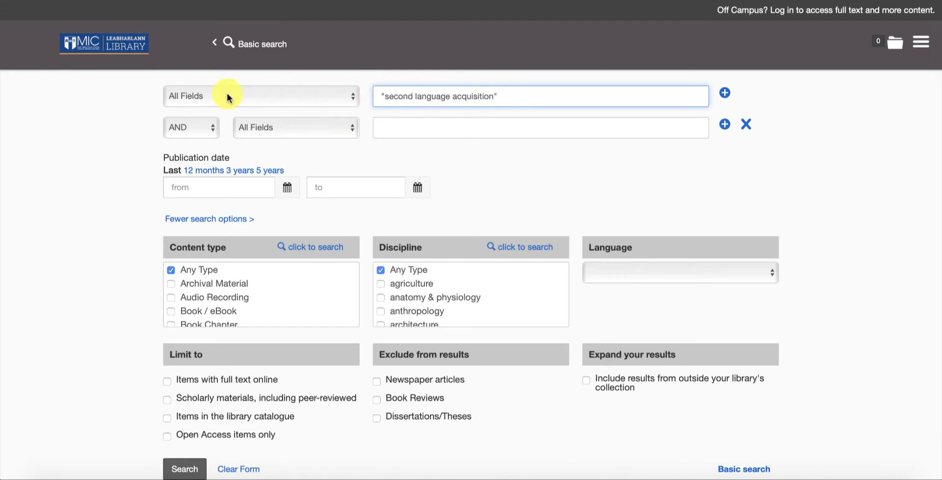
click(355, 100)
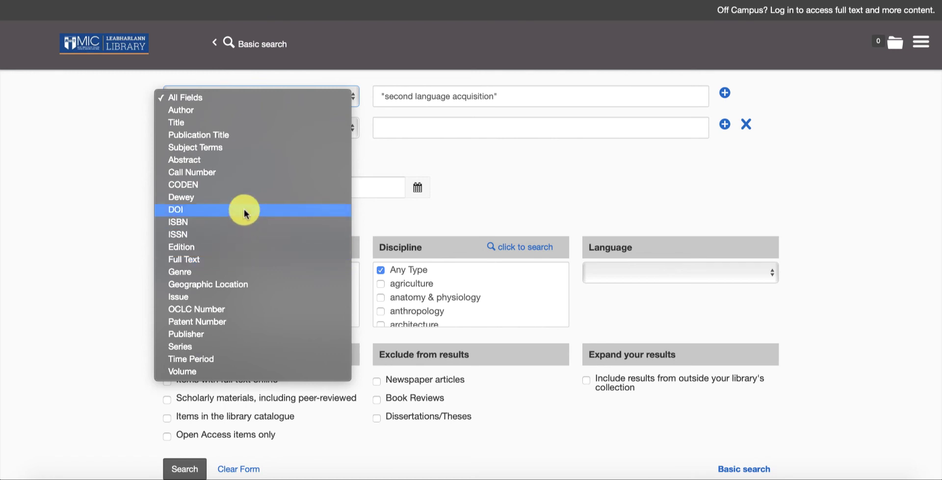
click(246, 122)
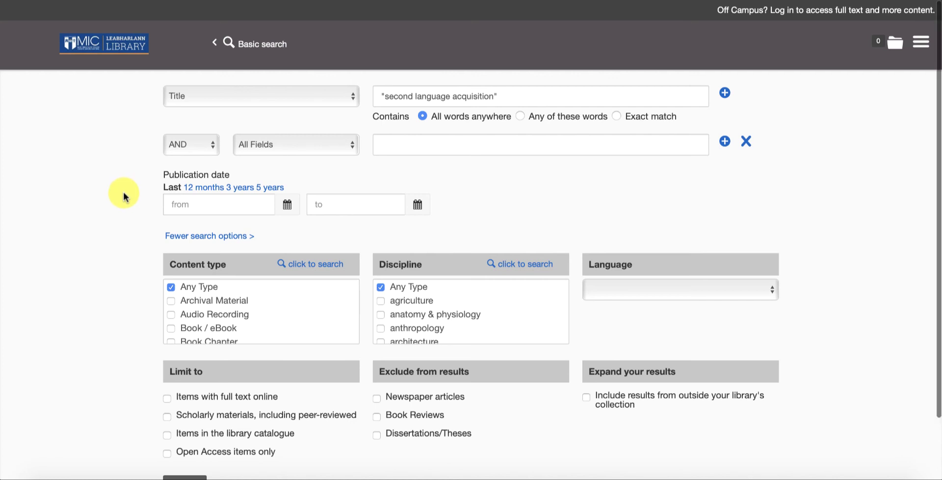
scroll(125, 194, down, 2)
Step: Run the title search and filter to 2018–2020 journal articles in languages & literatures, 65 results
click(184, 444)
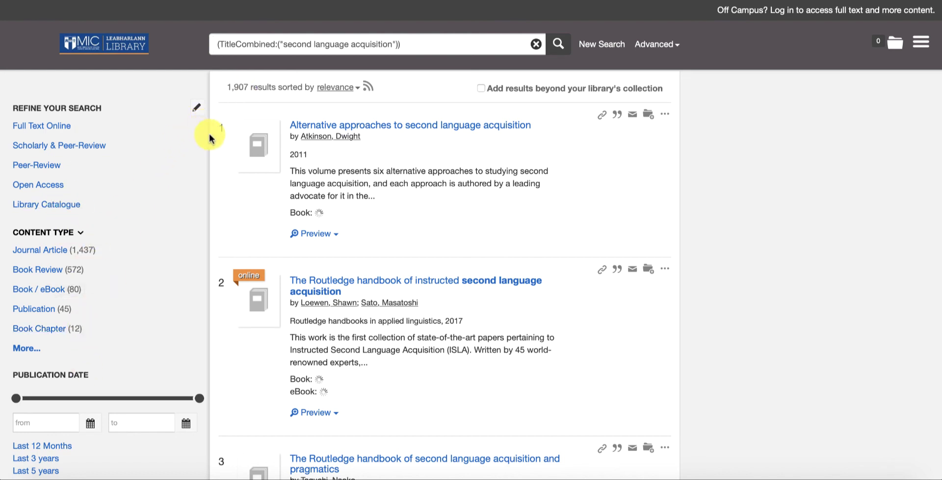
click(84, 251)
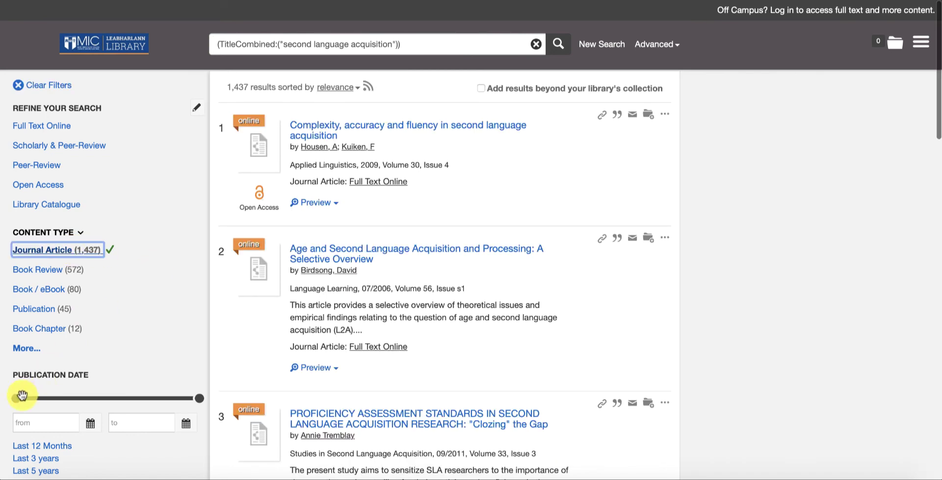
drag(16, 398, 198, 398)
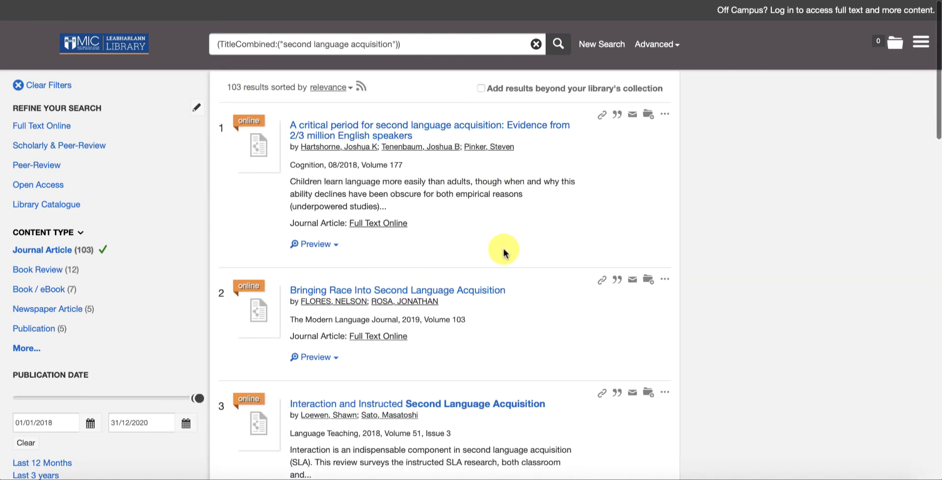
scroll(134, 273, down, 6)
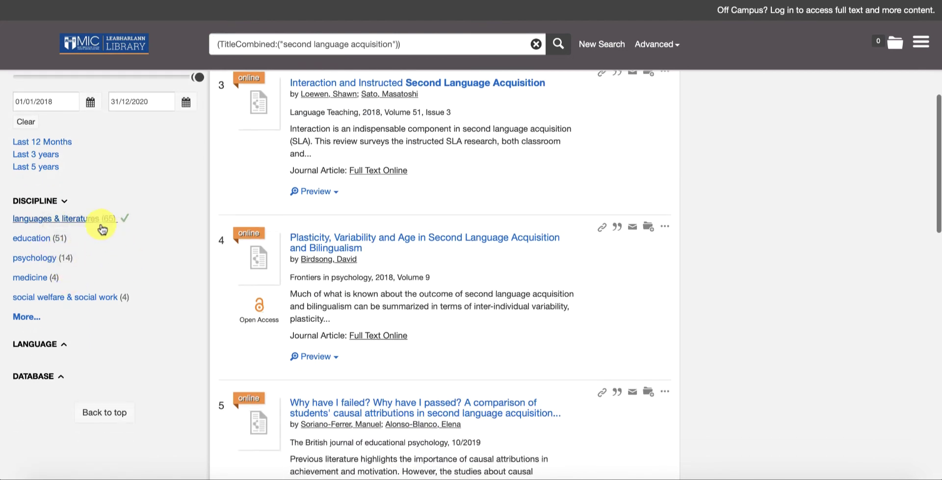
click(92, 220)
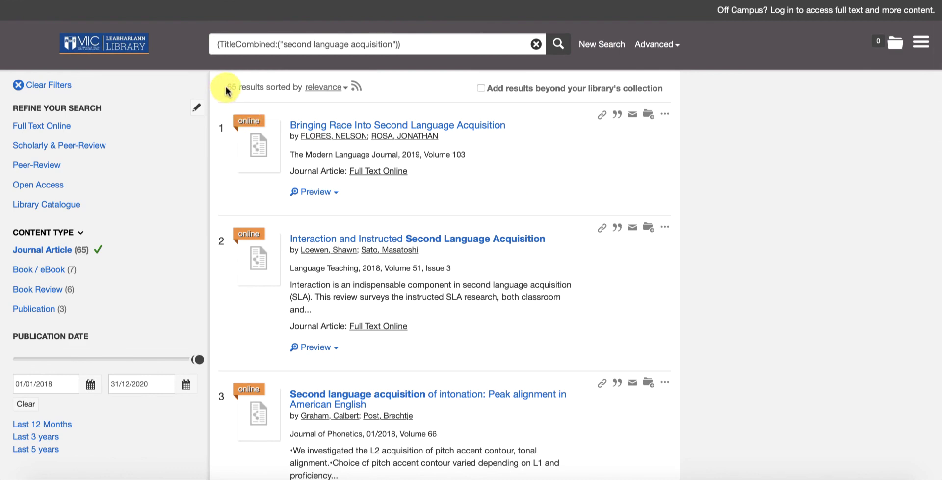
Step: Change the advanced search field from Title to Abstract and rerun, getting 3,182 results
click(636, 39)
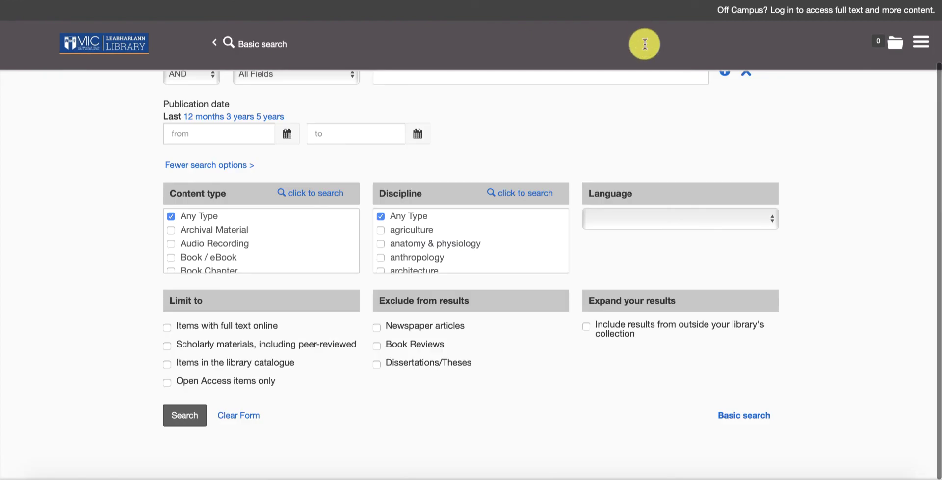
click(244, 97)
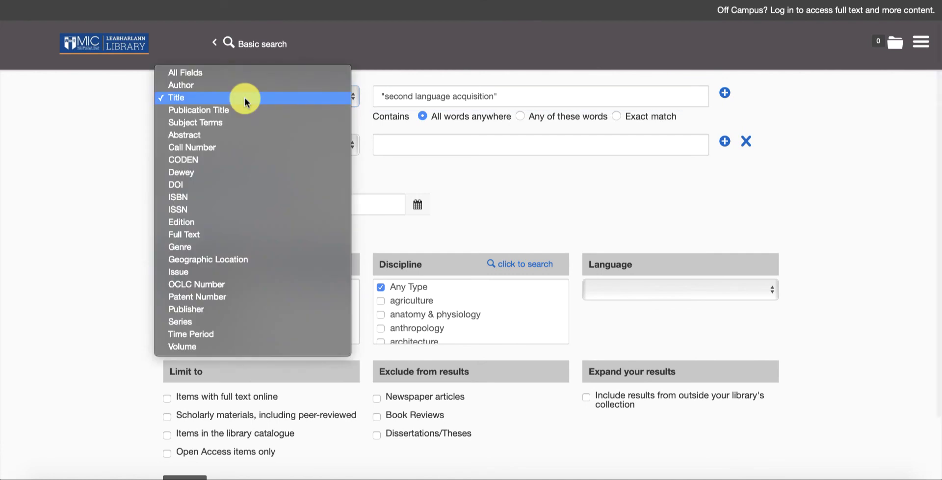
click(236, 129)
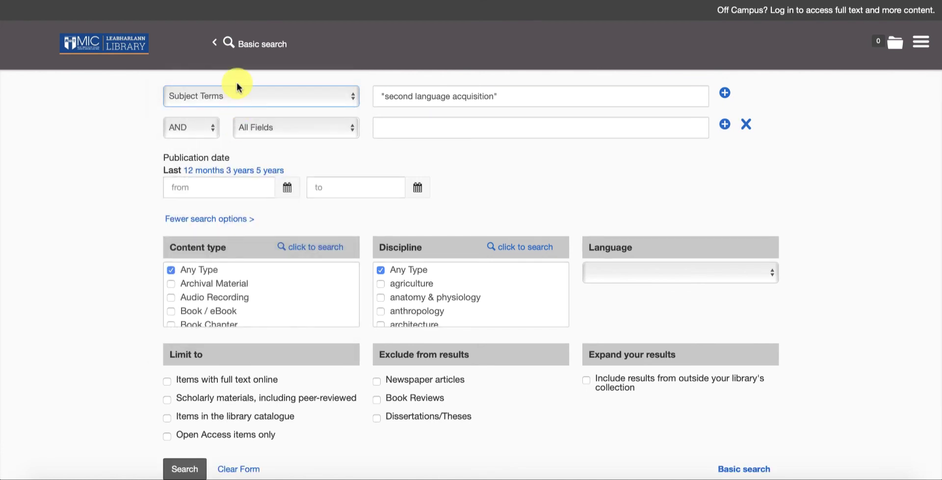
click(231, 95)
click(229, 112)
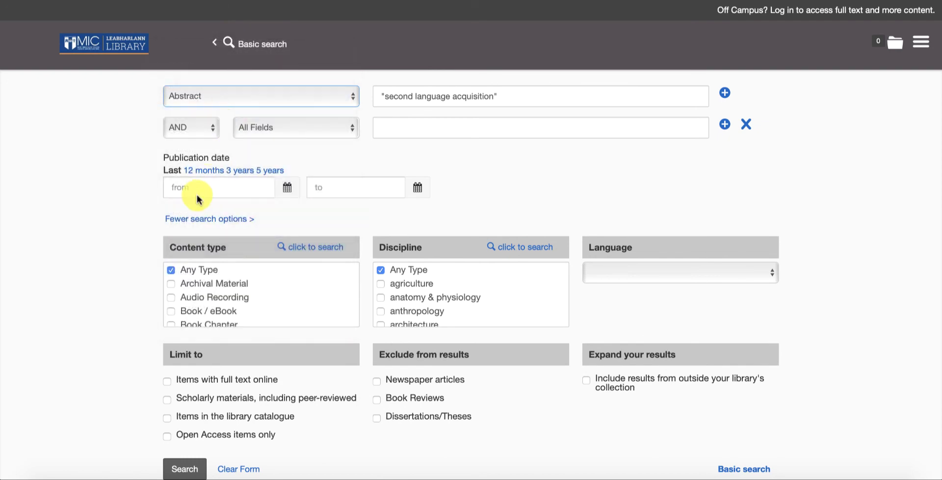
click(184, 469)
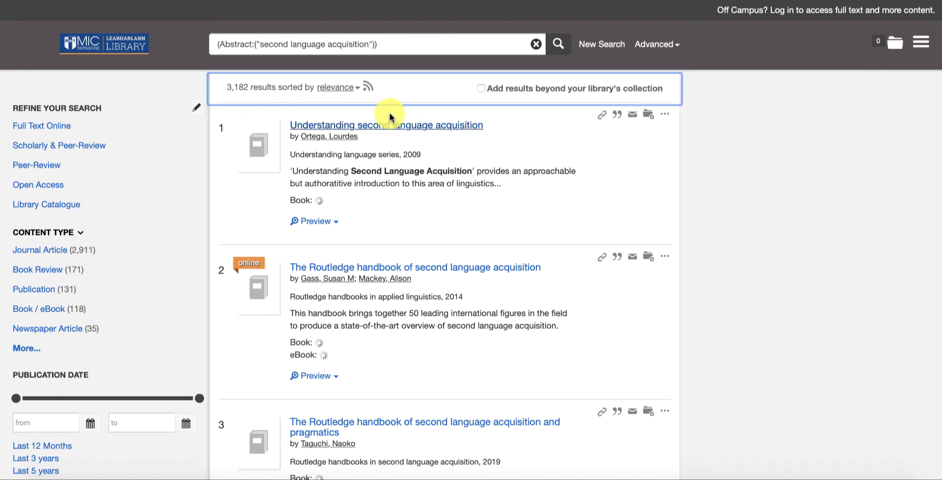
click(705, 186)
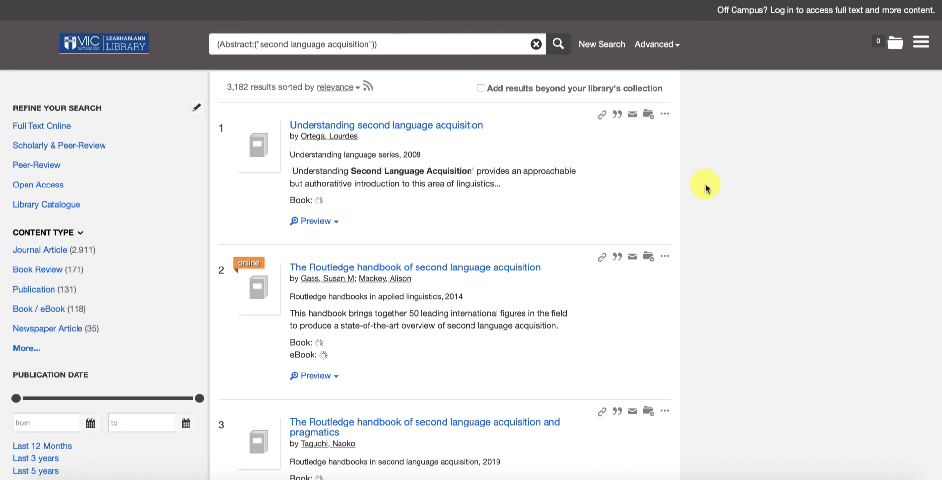